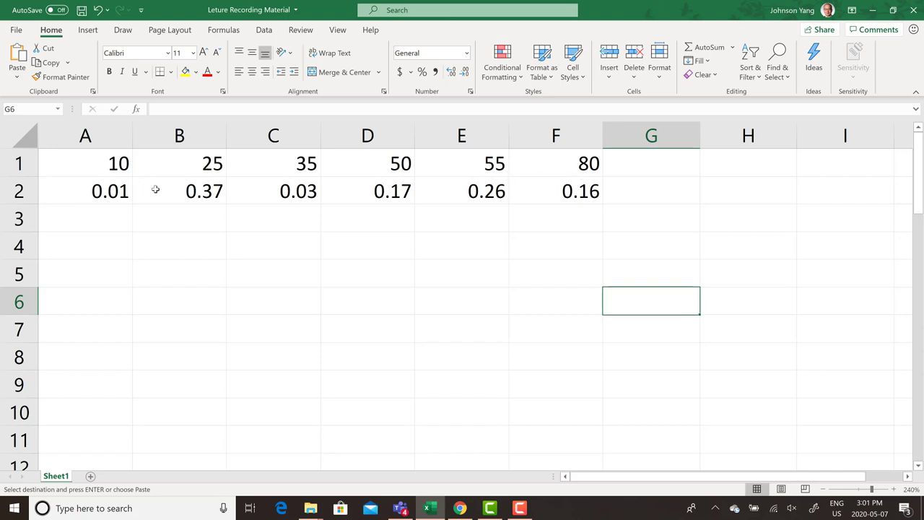
Step: Enter =A1*A2 in A3 to multiply the first value by its probability
click(100, 225)
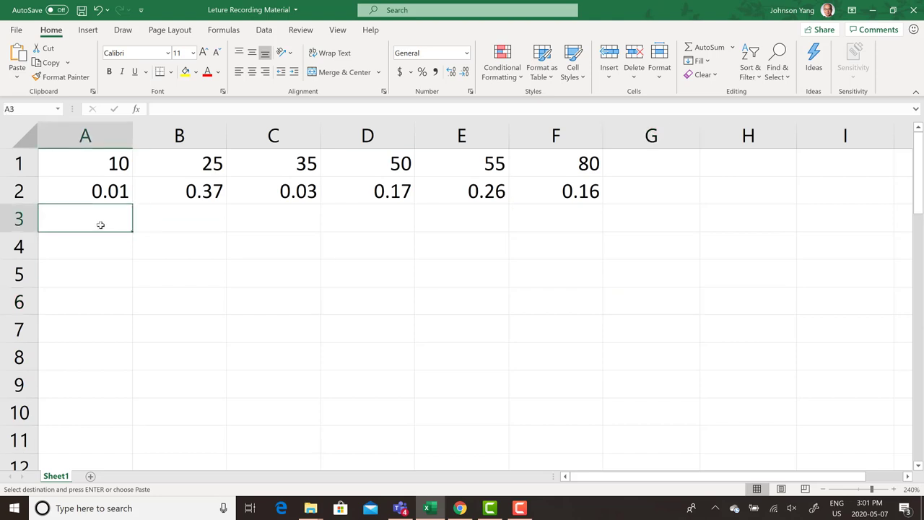
text(=)
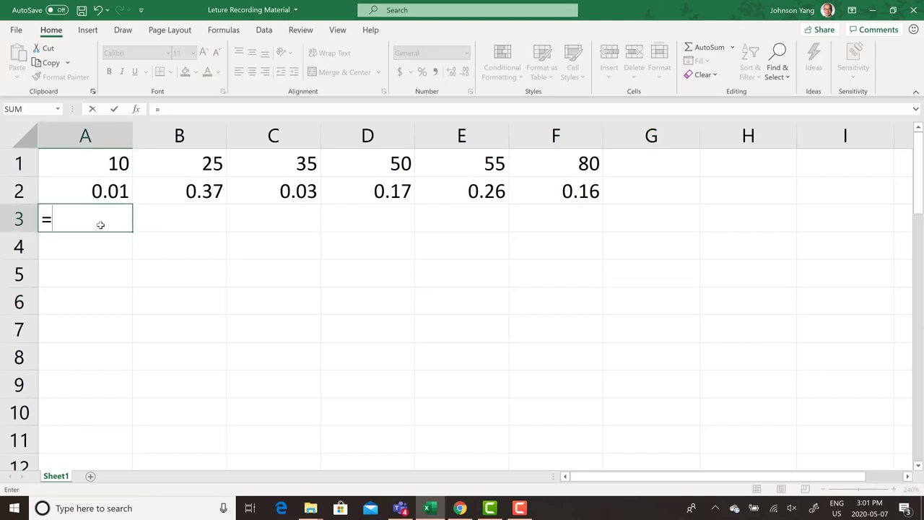
click(116, 165)
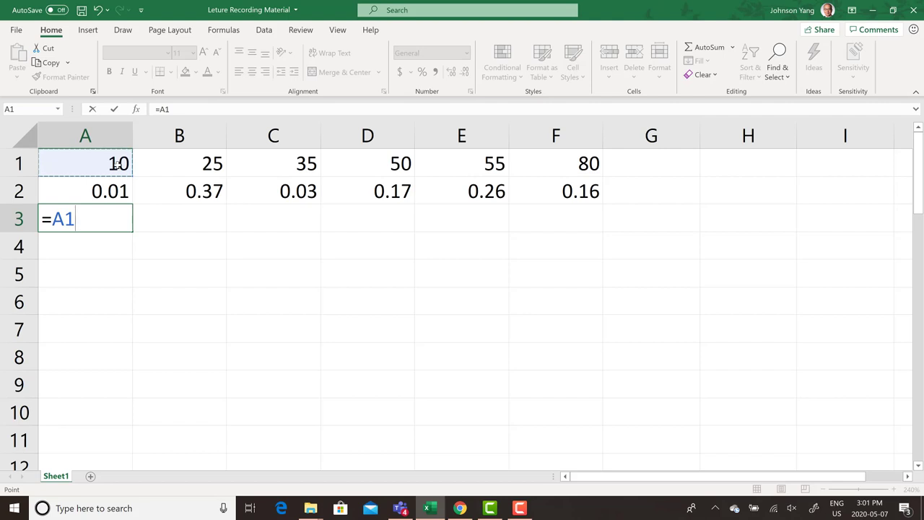
text(*)
click(114, 200)
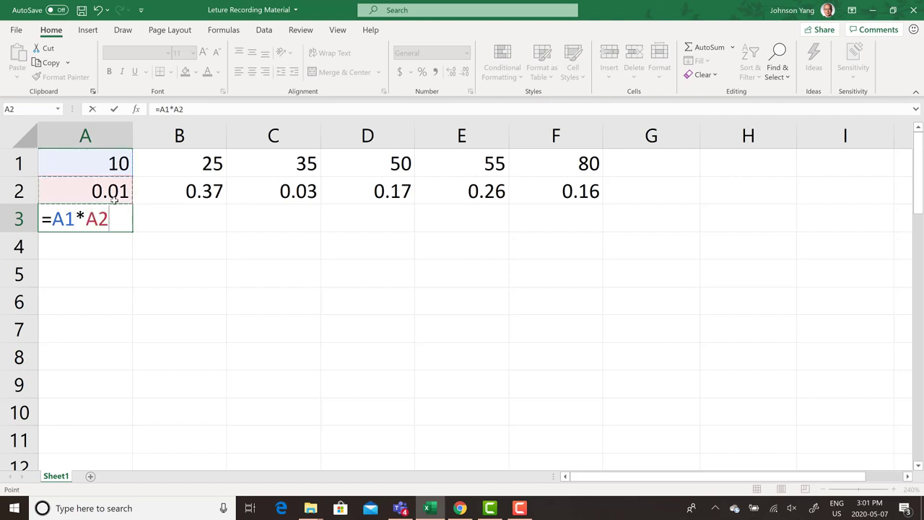
key(Return)
Step: Fill the product across to F3, AutoSum it to 46 in G3, and label H3 'Mean'
click(120, 221)
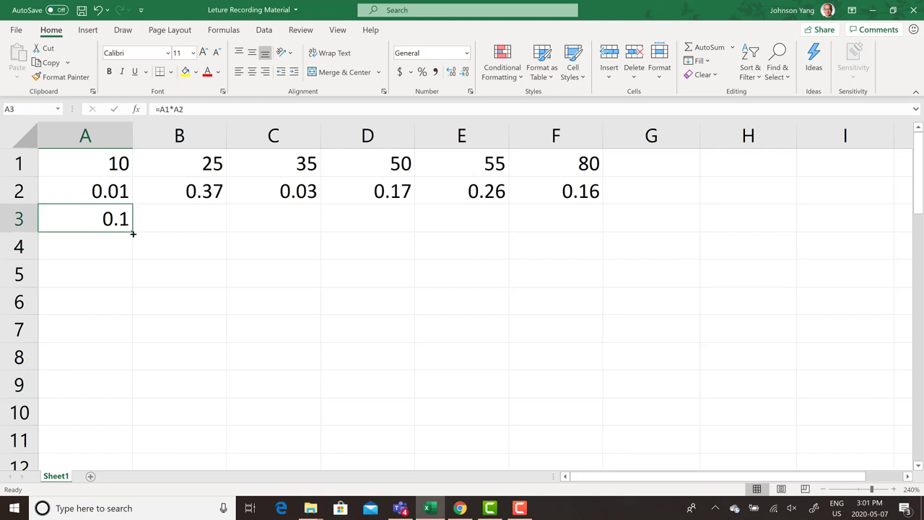
drag(130, 232, 561, 239)
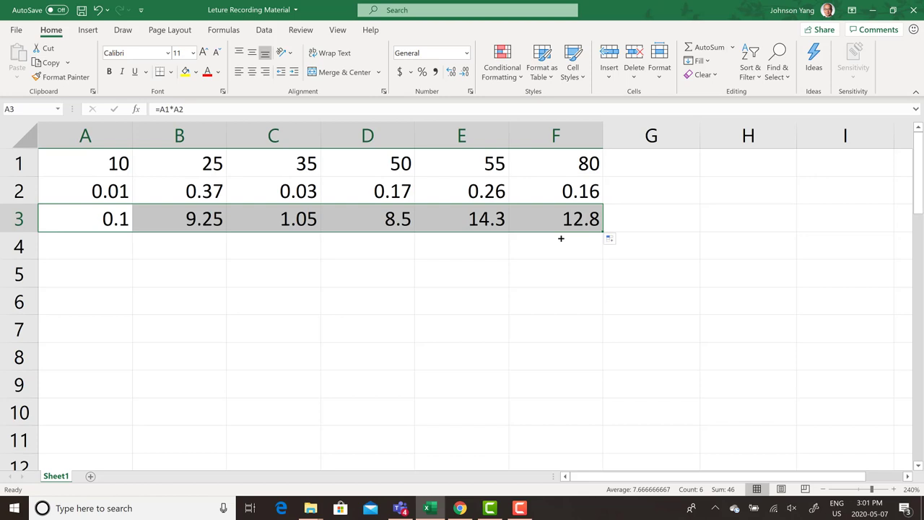
click(712, 47)
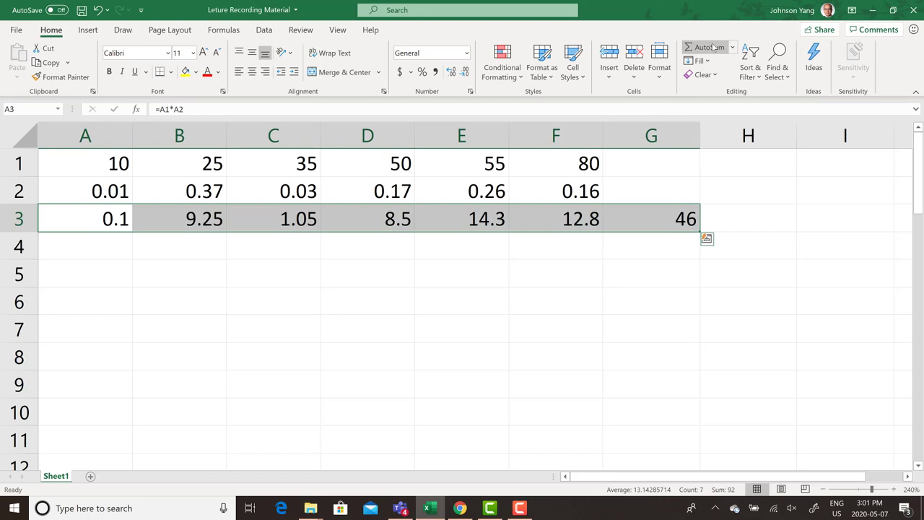
click(770, 218)
text(Mean)
click(732, 285)
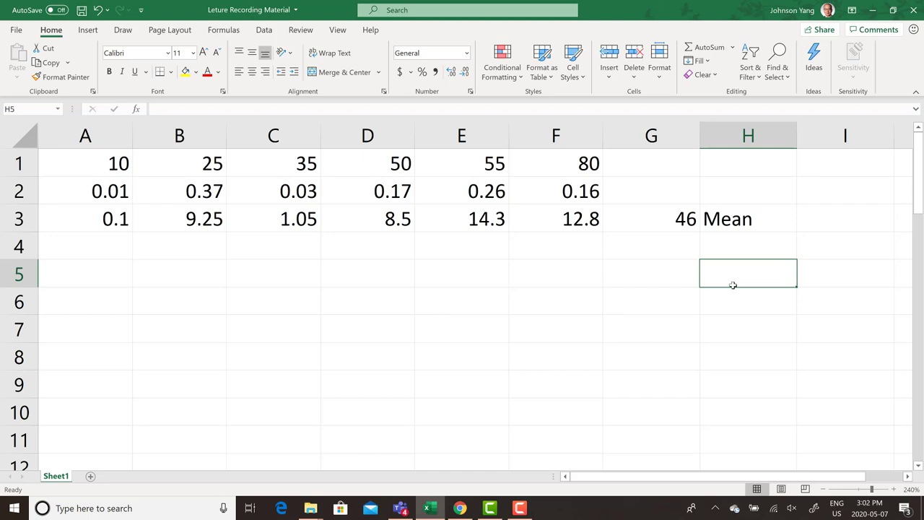
Step: Begin the A4 variance formula as =A2*(A1
click(111, 244)
text(=)
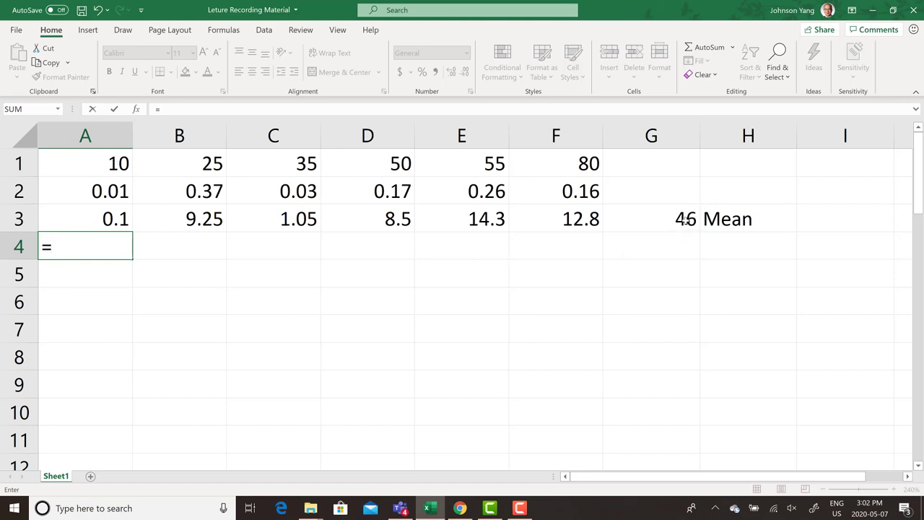
click(102, 190)
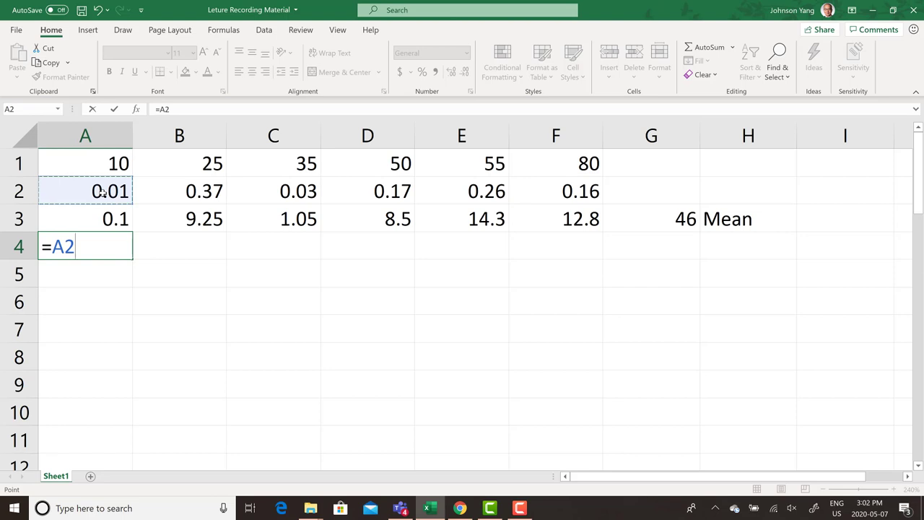
text(*()
click(122, 161)
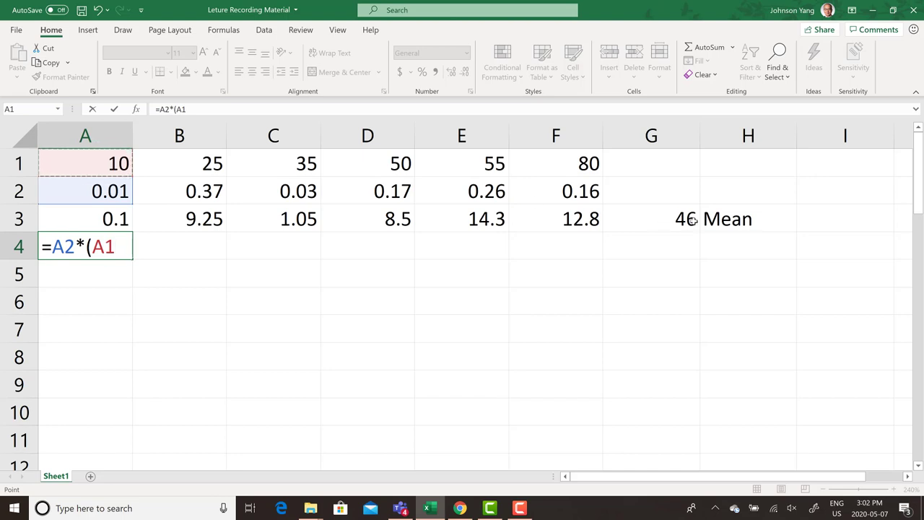
click(670, 226)
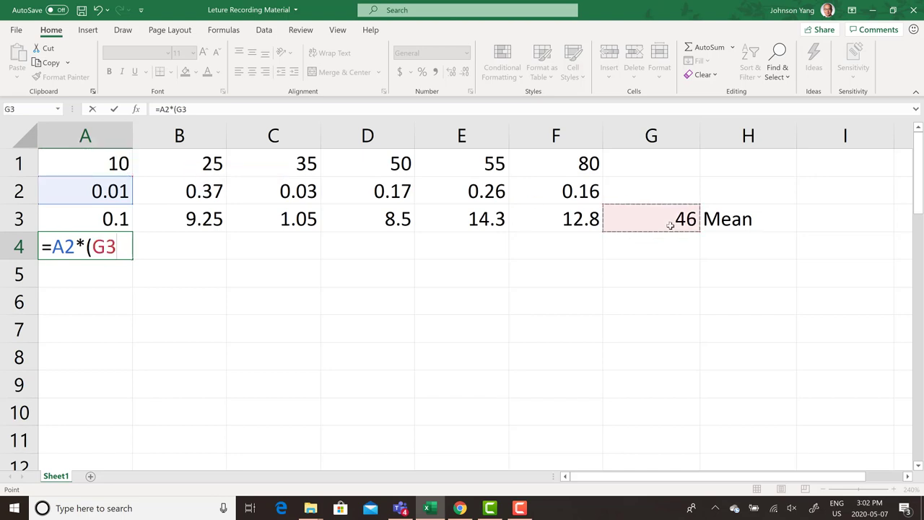
click(117, 164)
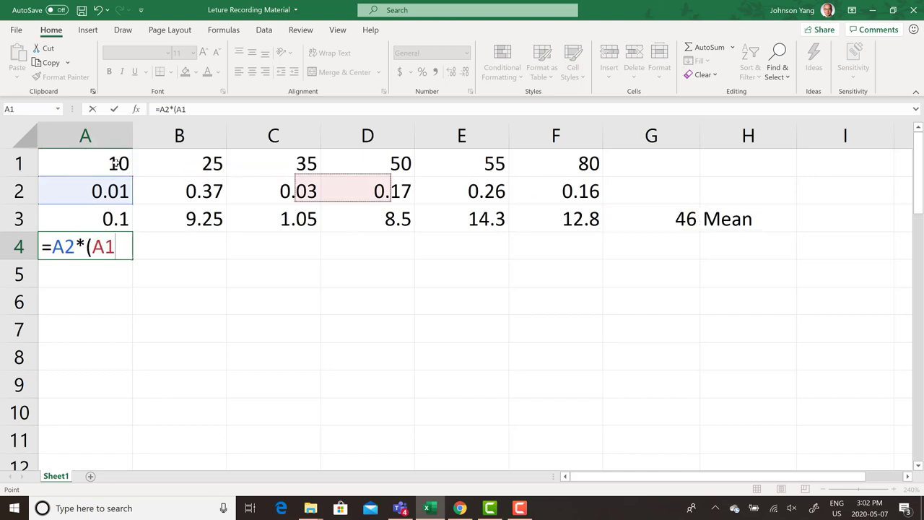
Step: Subtract the absolute mean $G$3 and square it, completing =A2*(A1-$G$3)^2 for 12.96
text(-)
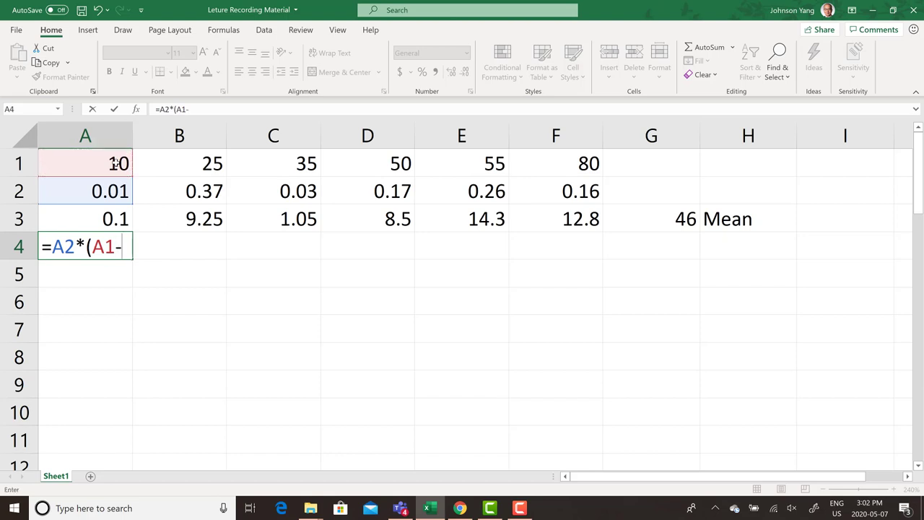
click(645, 217)
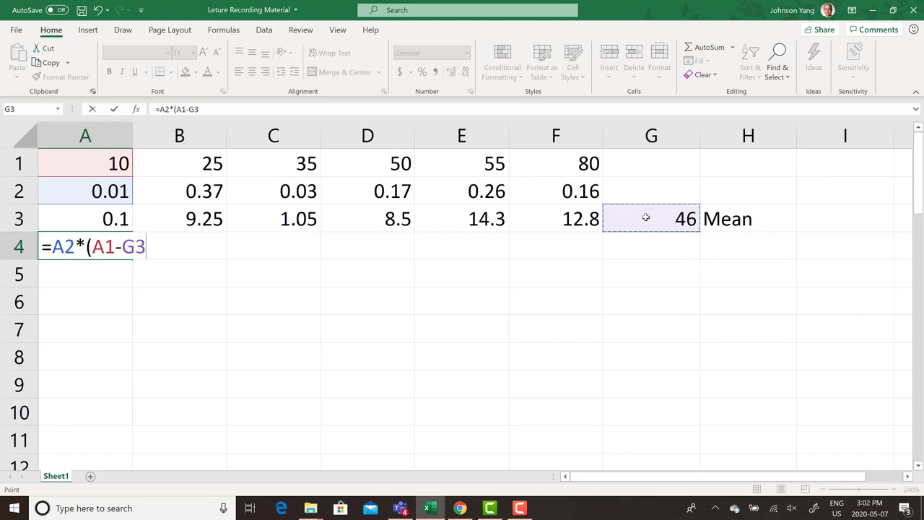
key(F4)
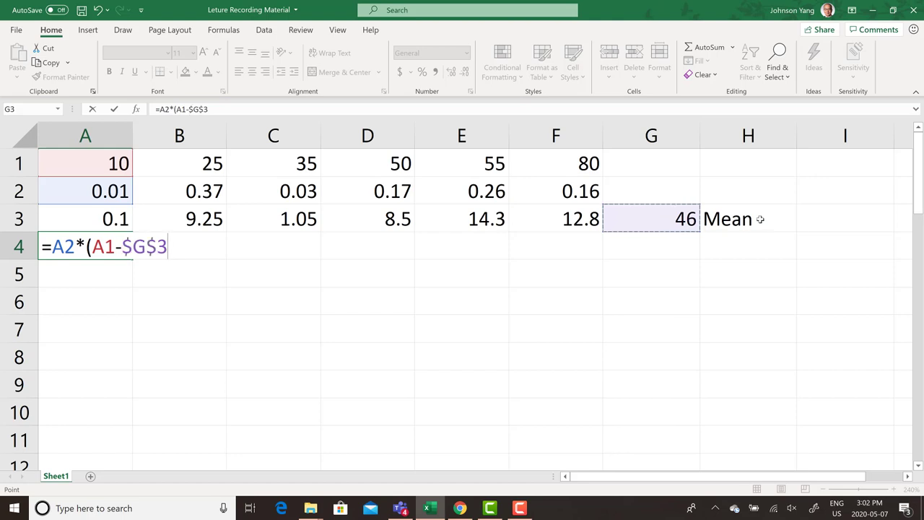
text()^2)
key(Return)
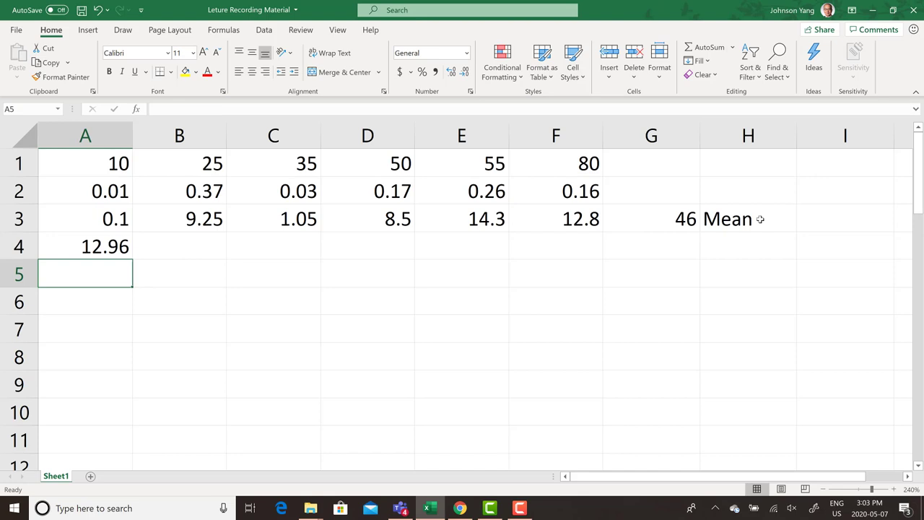
click(105, 246)
Step: Fill the variance terms to F4, AutoSum them to 388.5 in G4, and label H4 'Variance'
drag(132, 258, 578, 265)
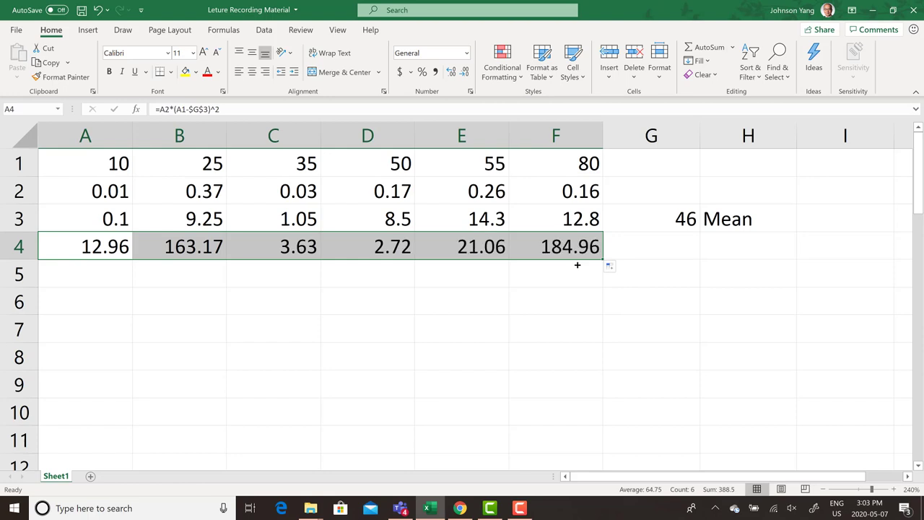
click(707, 48)
click(728, 249)
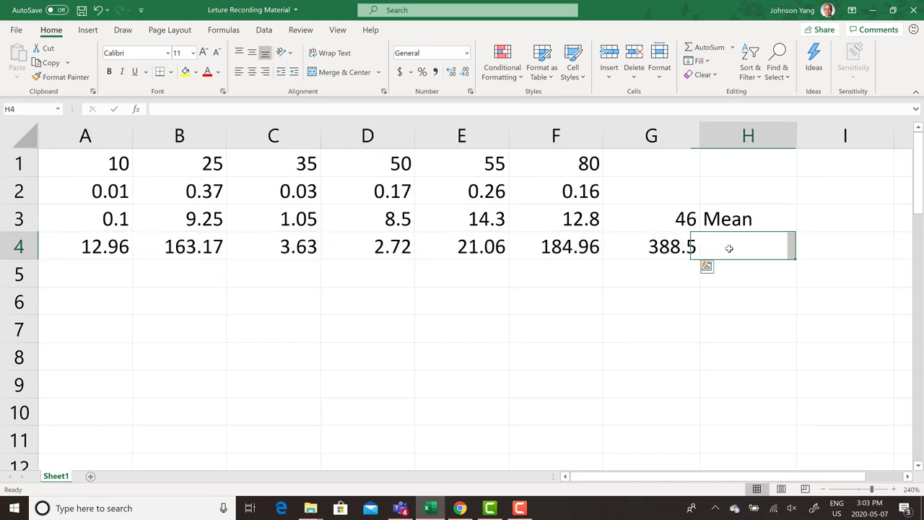
text(V)
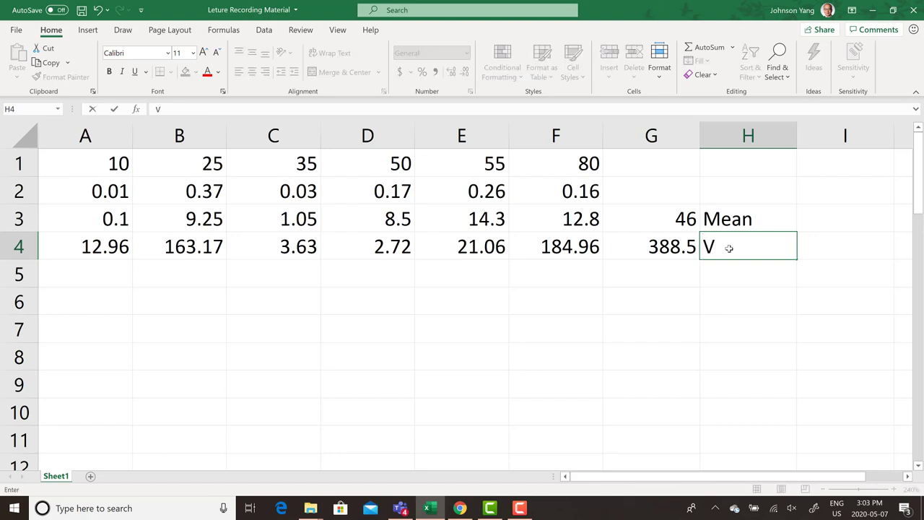
text(ariance)
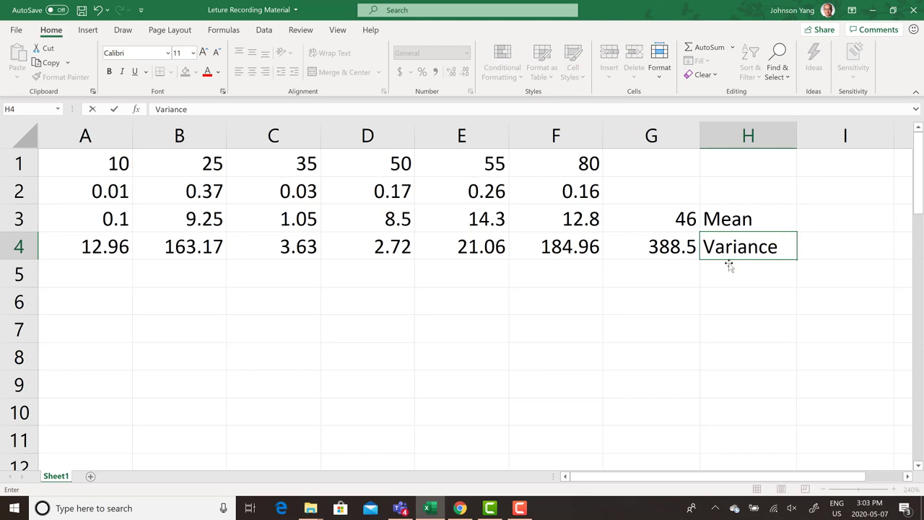
key(Return)
Step: Enter =G4^0.5 in G5 for 19.7104 and label H5 'Standard Deviation'
click(664, 271)
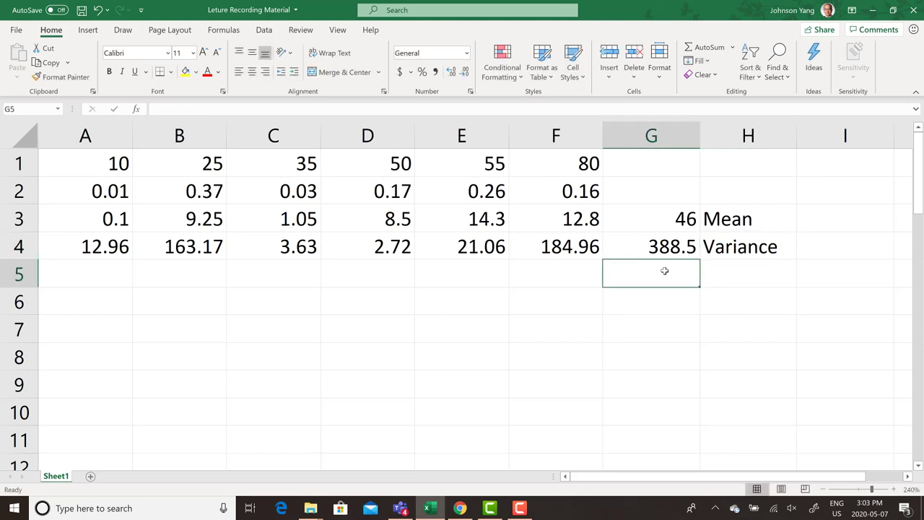
text(=)
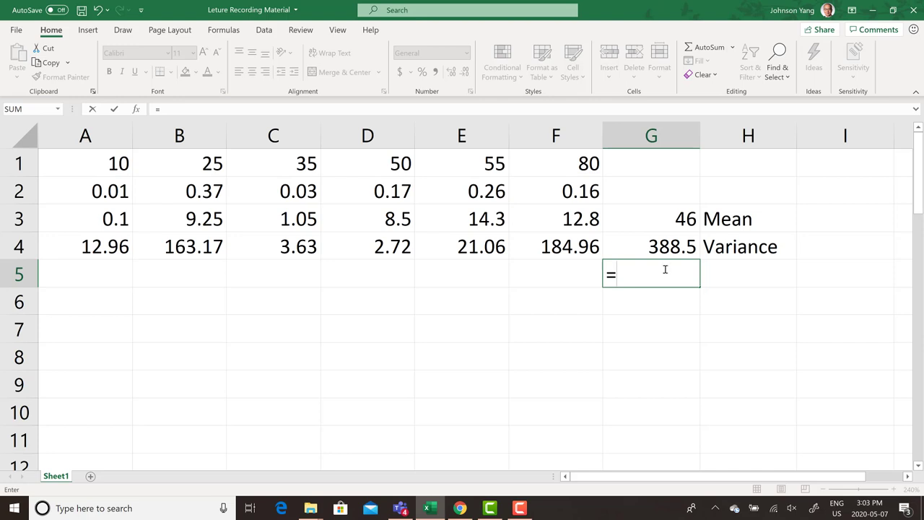
click(669, 248)
text(^)
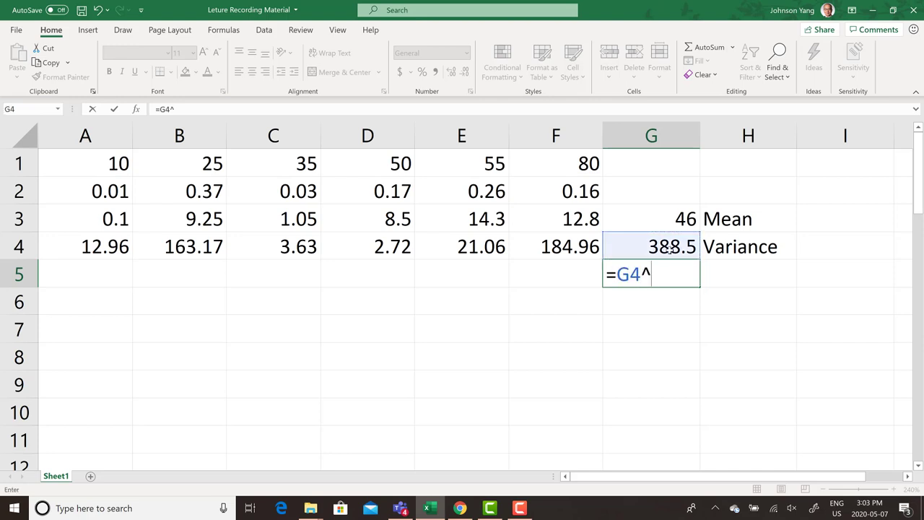
text(0.5)
click(733, 273)
text(Standard Deviation)
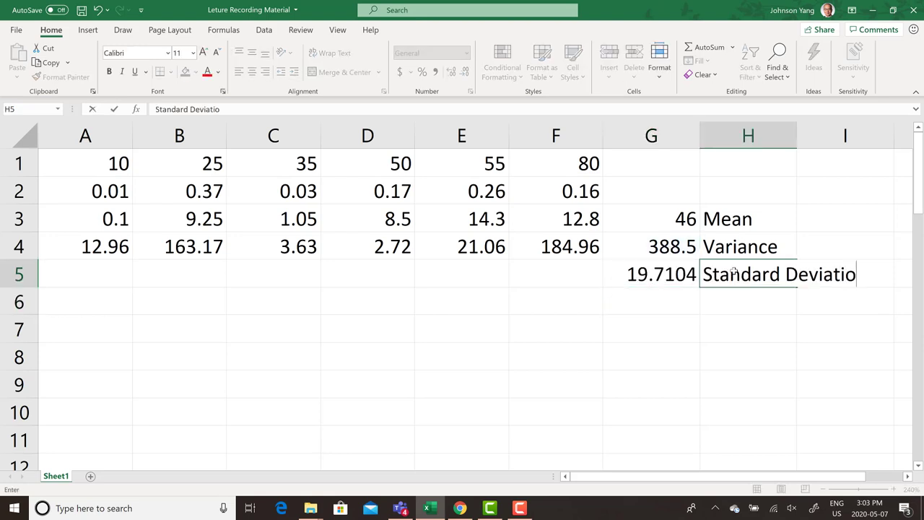
click(719, 331)
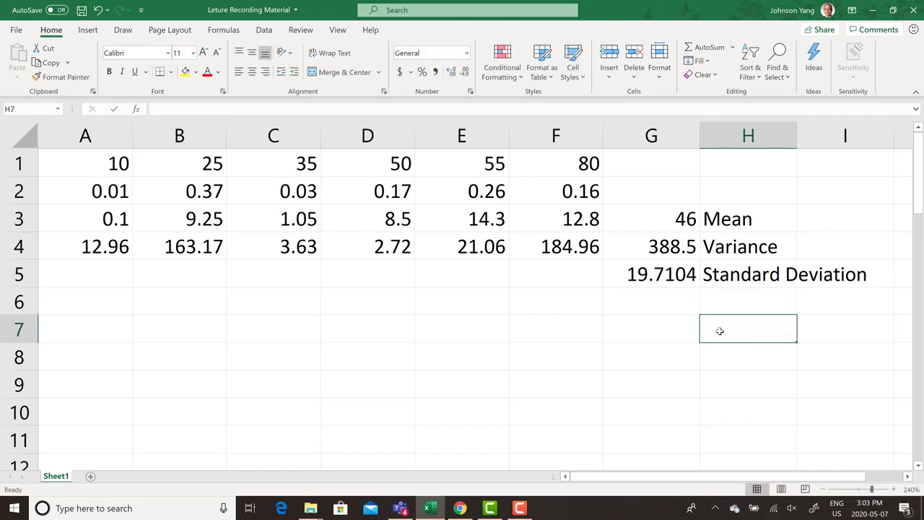